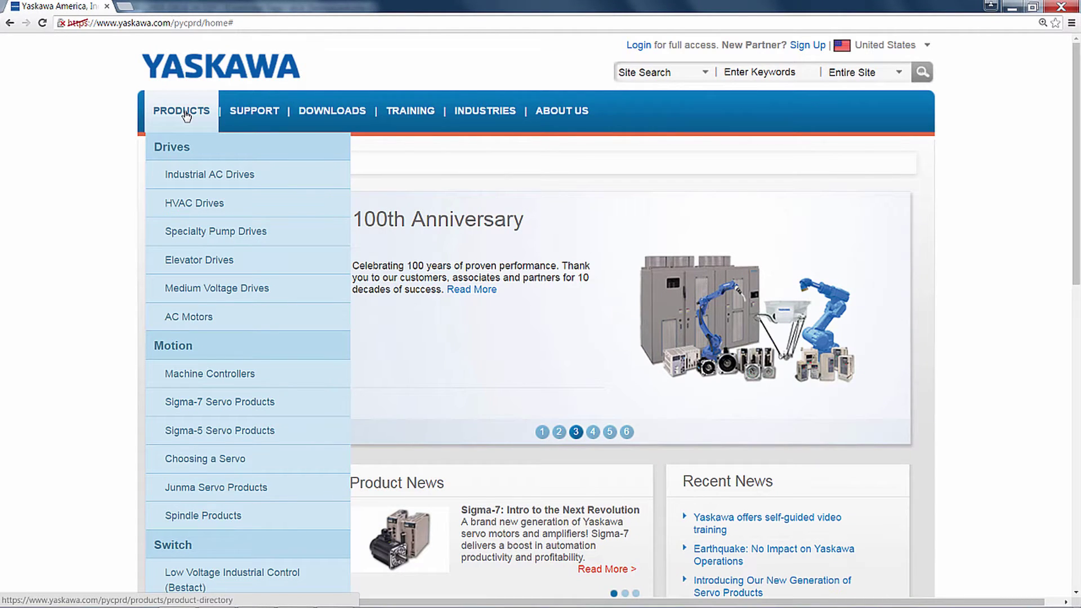
Download the SW.YAI.01 Tag Generator package from the EtherNet-IP page's Software section
mouse_move(186, 174)
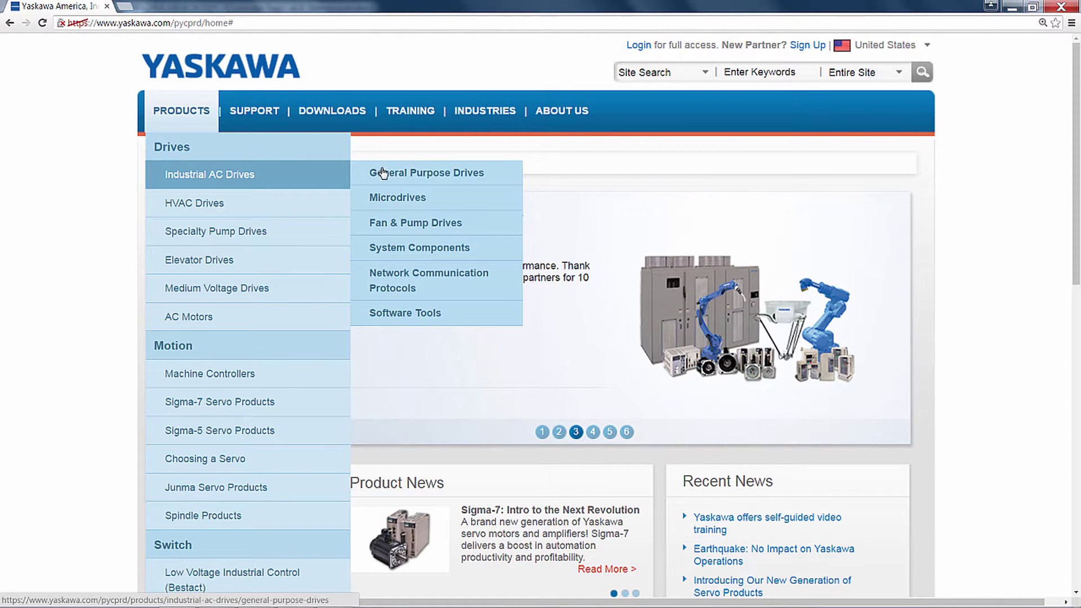
left_click(386, 274)
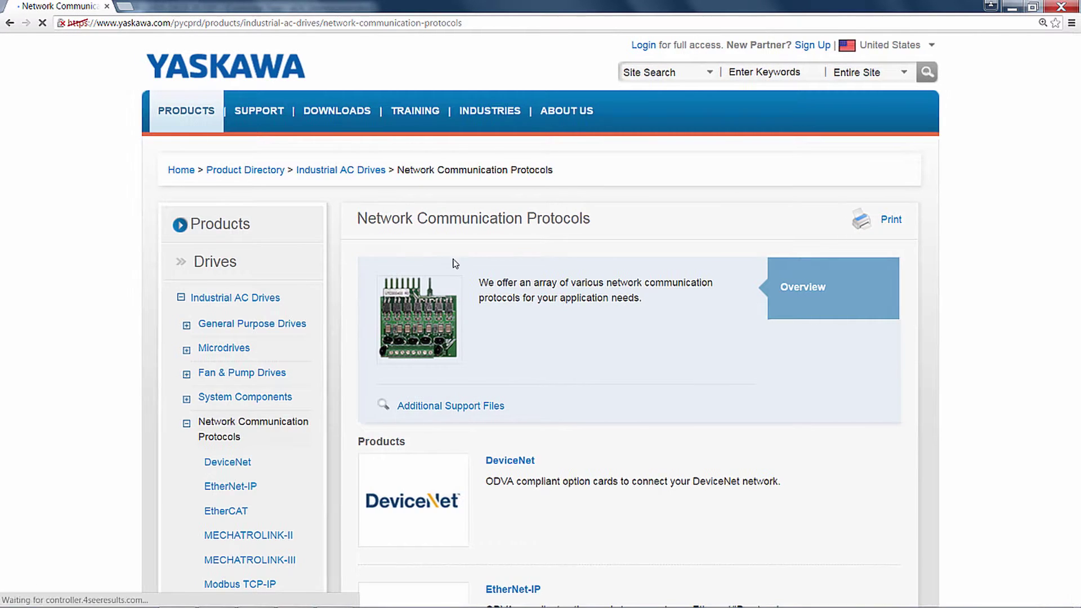
scroll(617, 328, "down", 6)
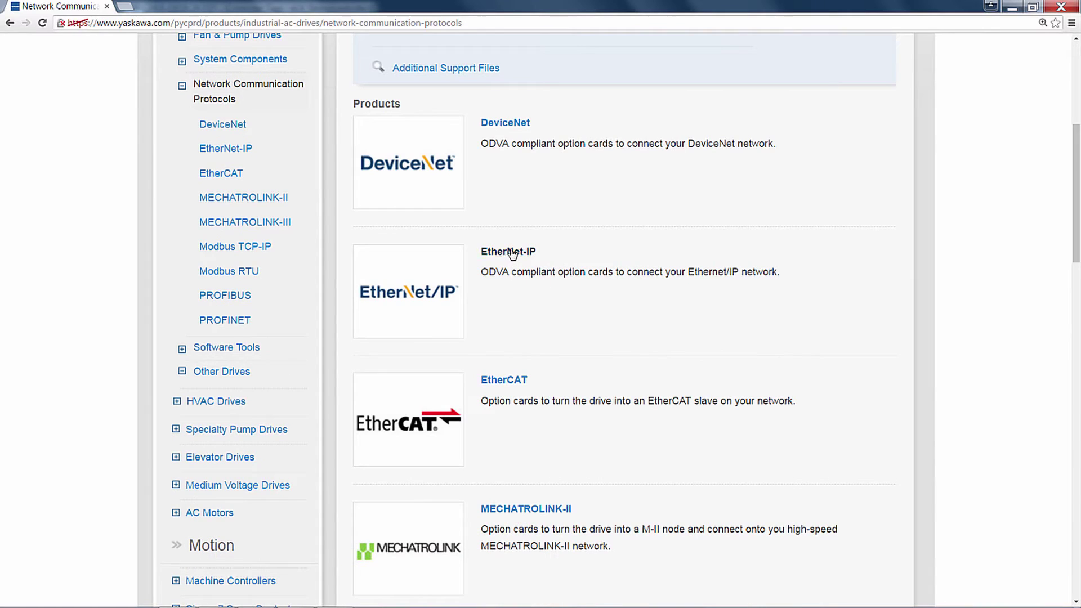
left_click(510, 252)
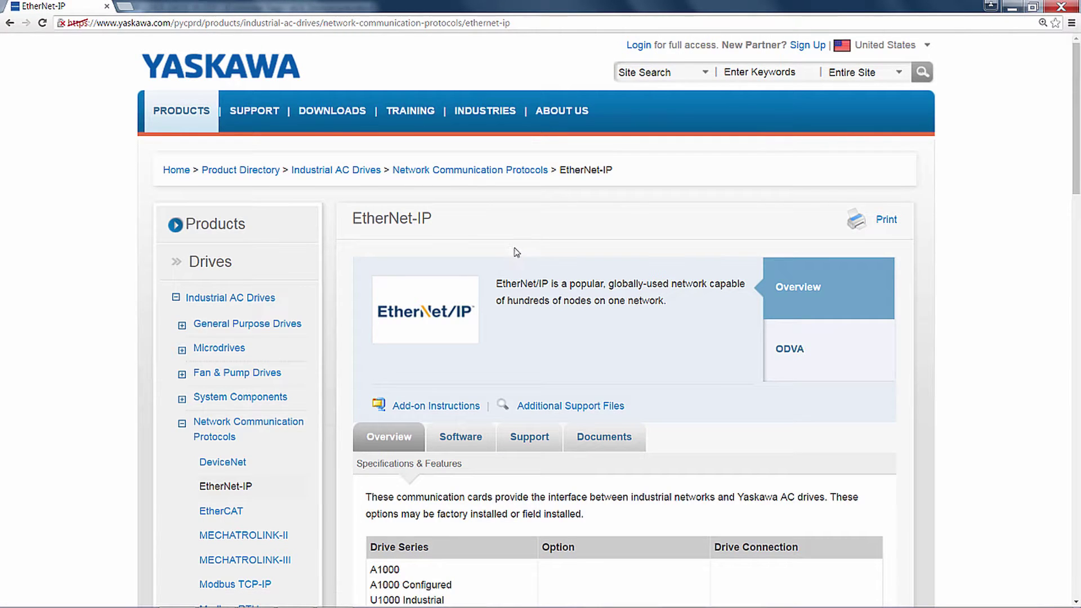
scroll(540, 279, "down", 4)
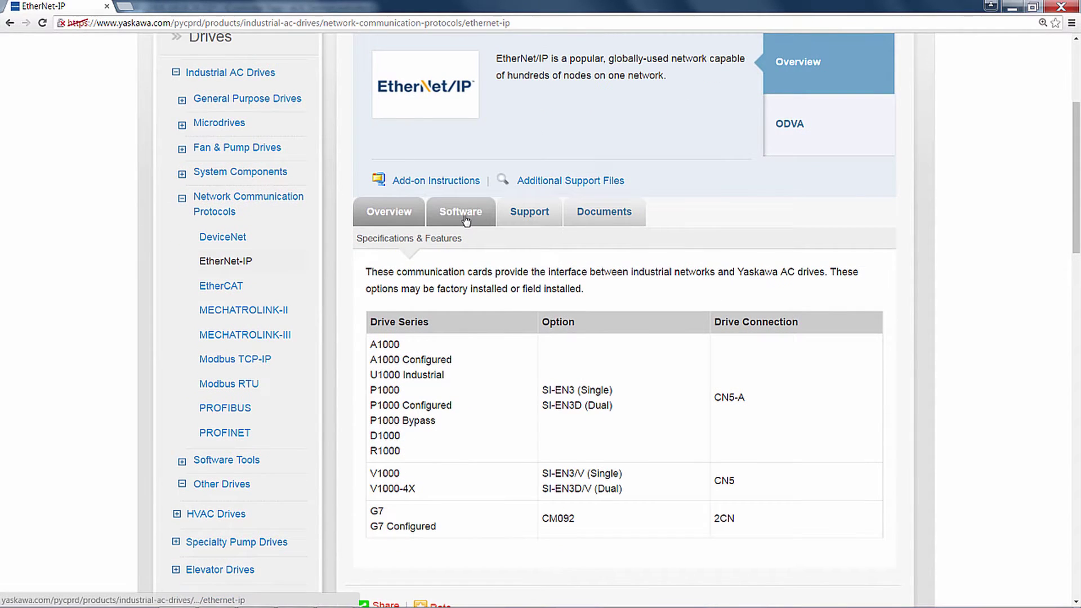
left_click(465, 219)
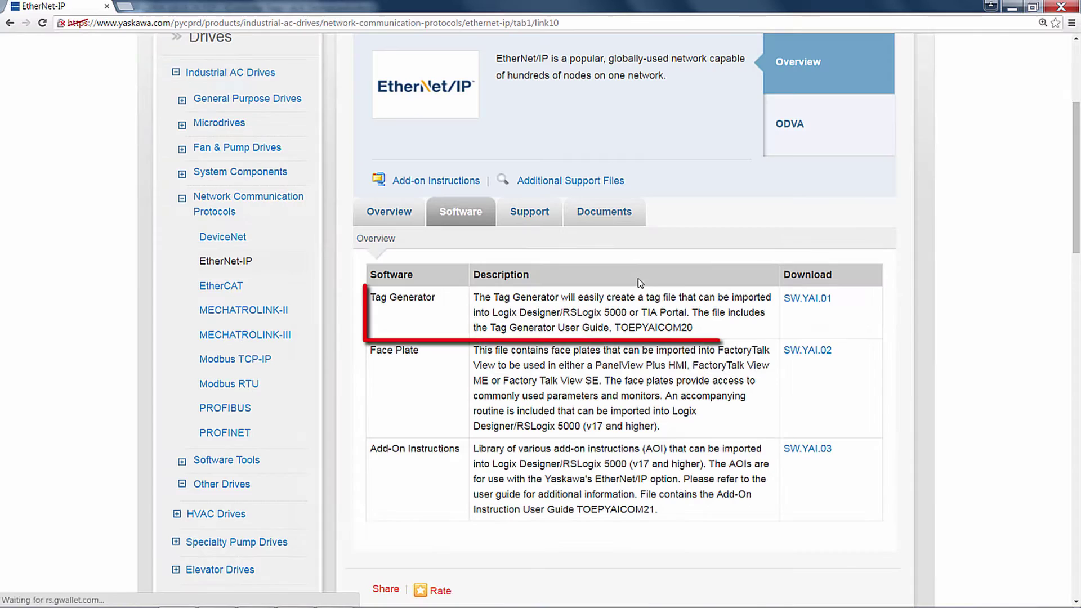
left_click(799, 299)
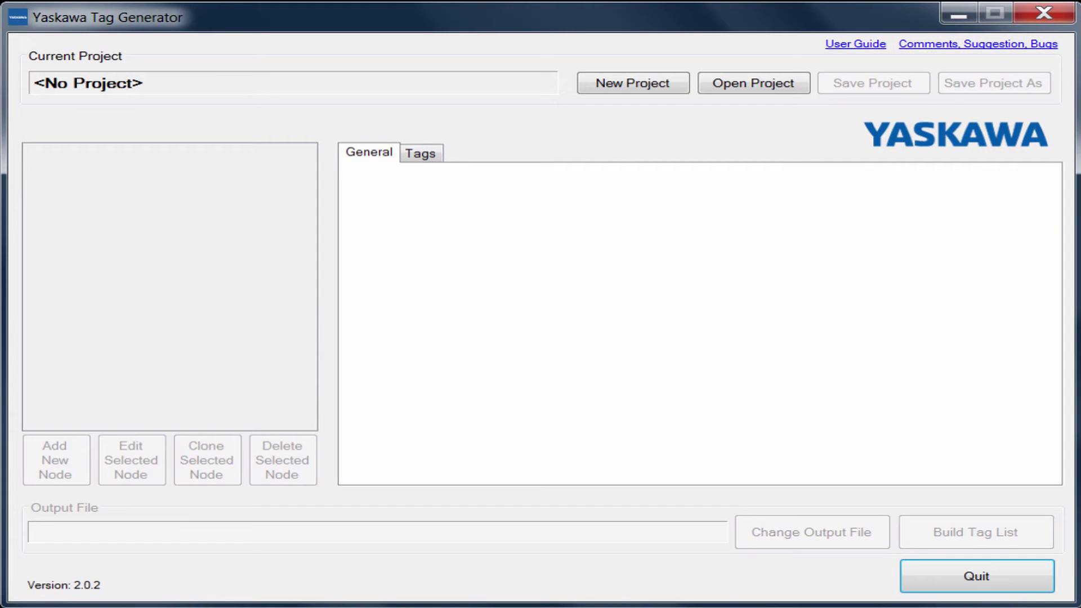
Create a Logix Designer / RSLogix 5000 project named eLV_Demo, keeping the default settings
left_click(662, 90)
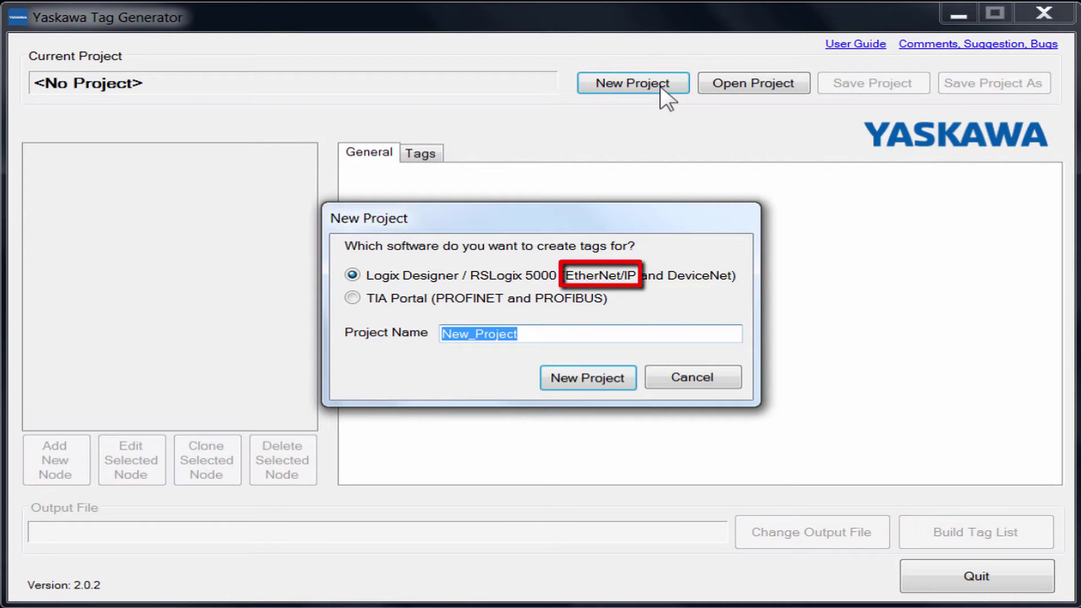
type("eLV")
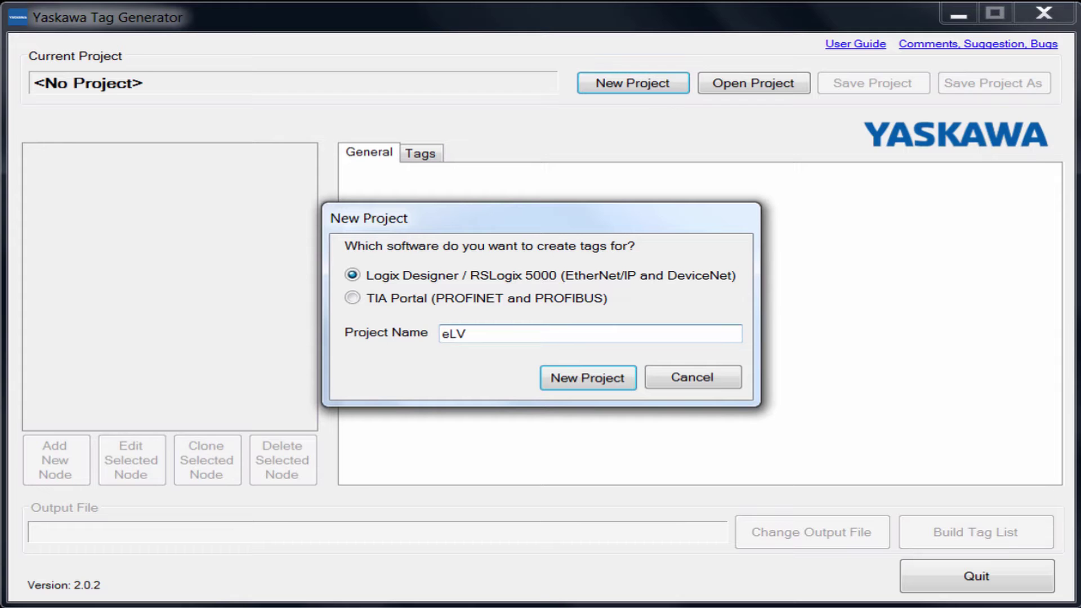
type("_Demo")
left_click(593, 376)
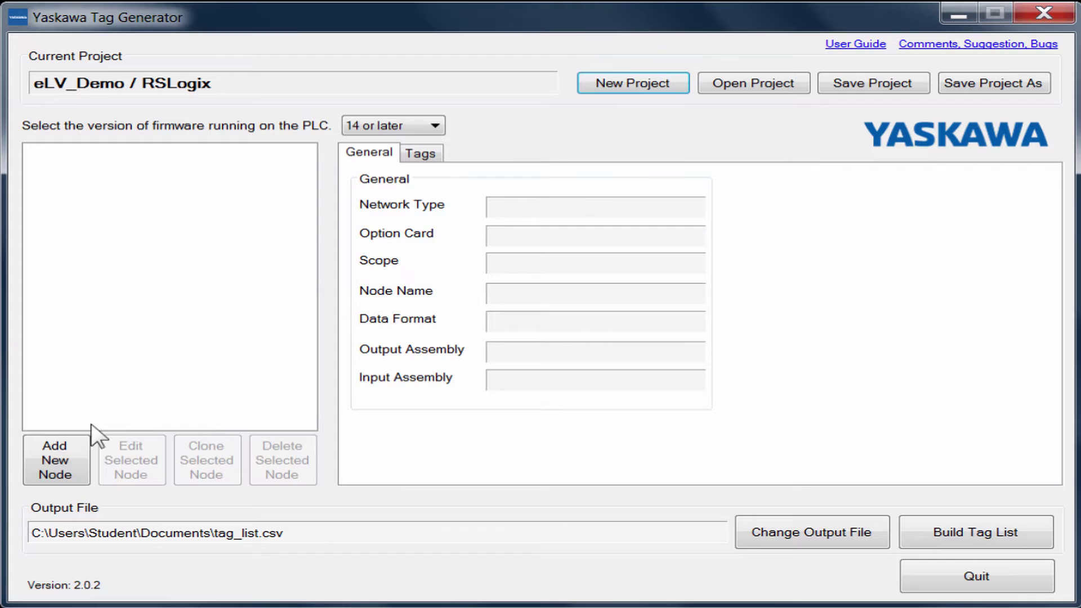
Add an EtherNet/IP drive node using the SI-EN3D option card
left_click(65, 466)
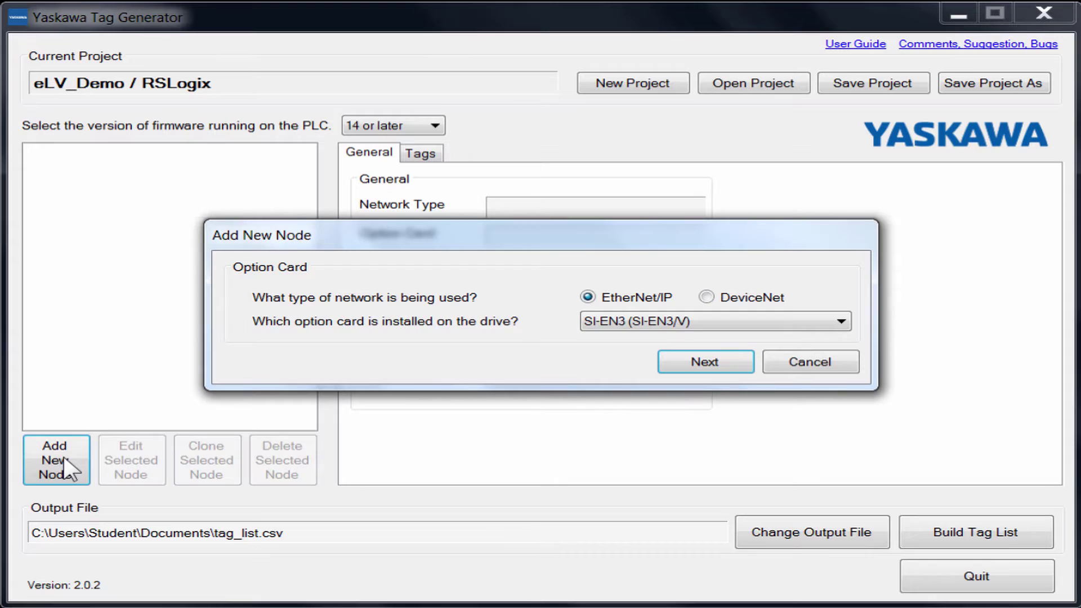
left_click(842, 321)
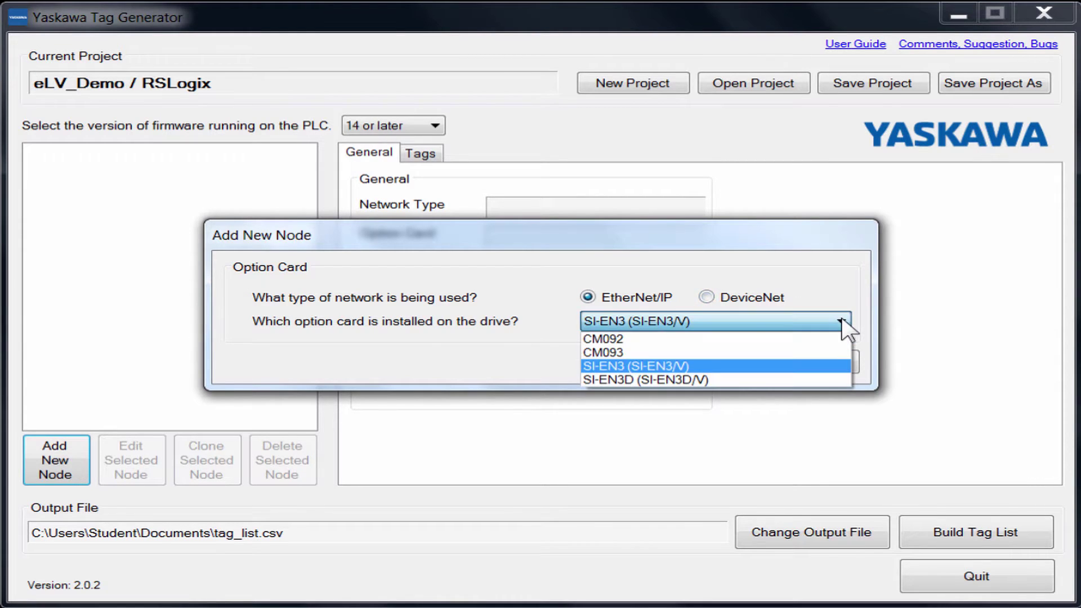
left_click(775, 377)
left_click(715, 363)
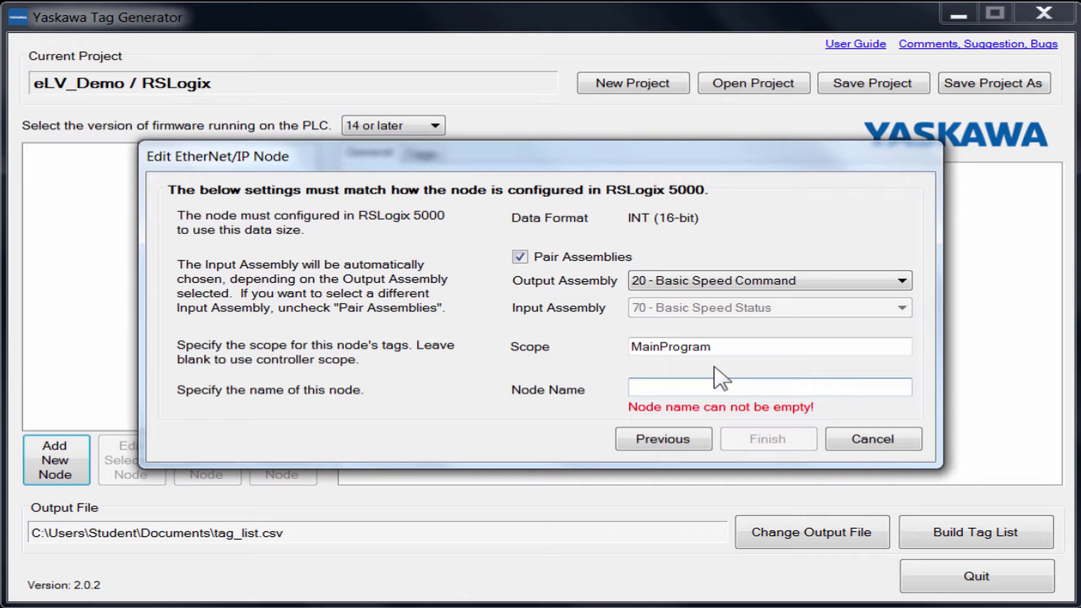
Finish node A1000 with output assembly 21 Extended Speed Command and an empty controller scope
left_click(899, 280)
left_click(881, 312)
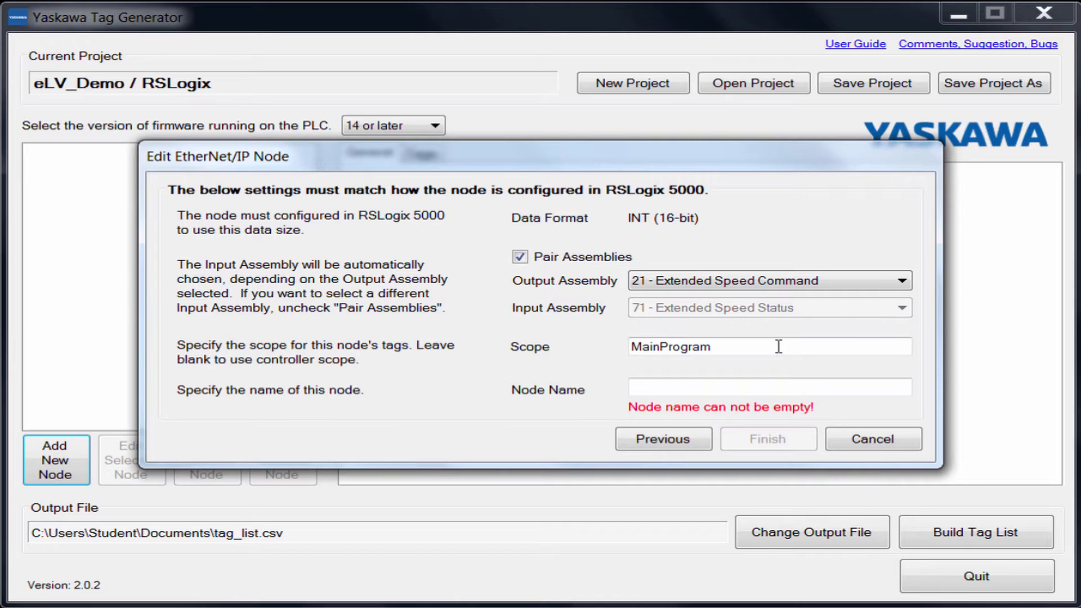
left_click_drag(753, 346, 621, 347)
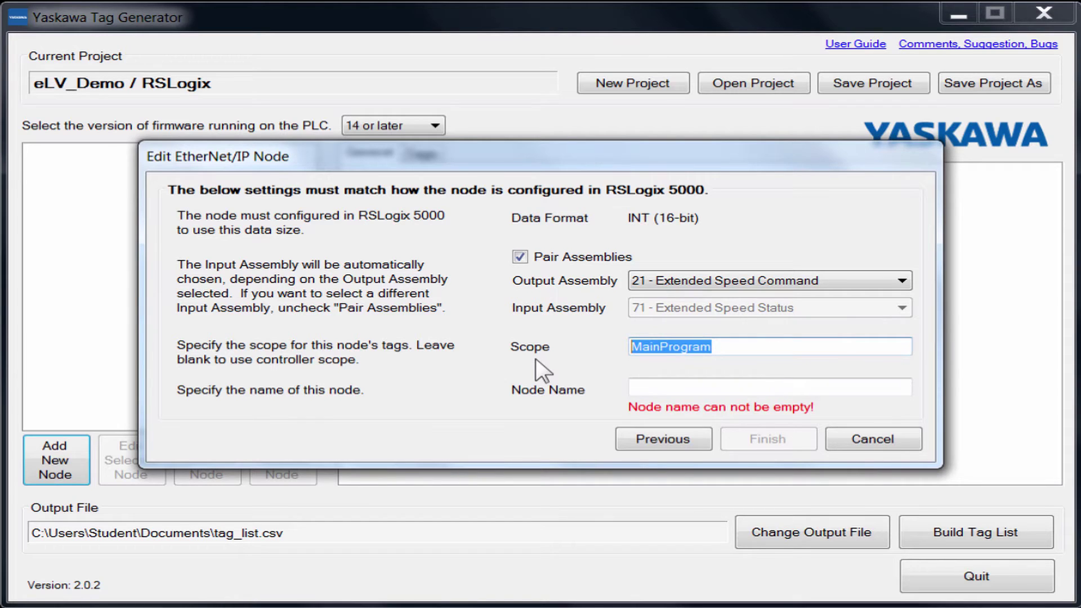
key("BackSpace")
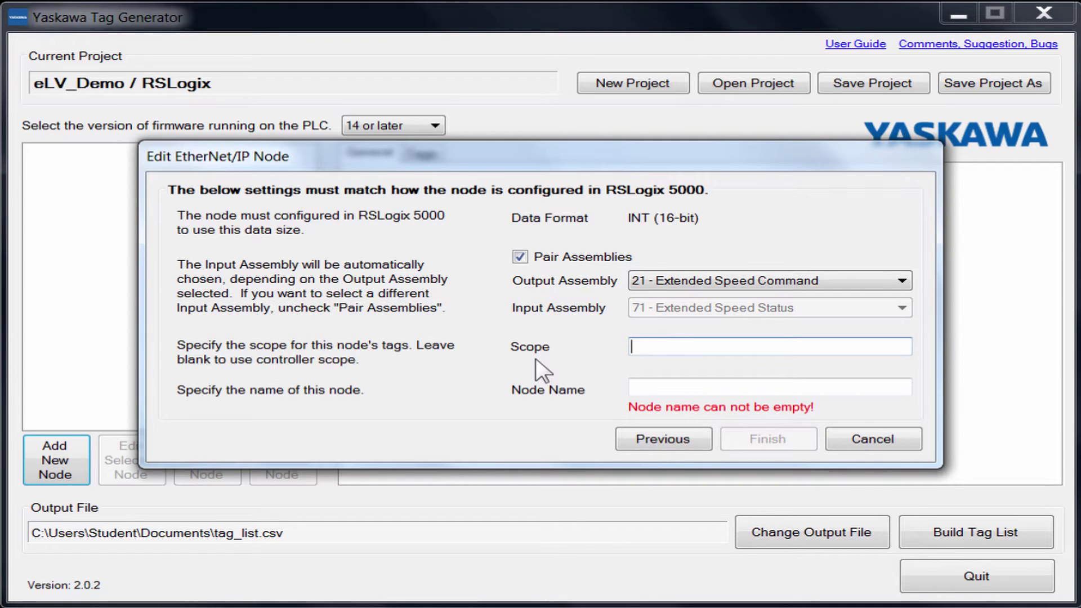
left_click(643, 384)
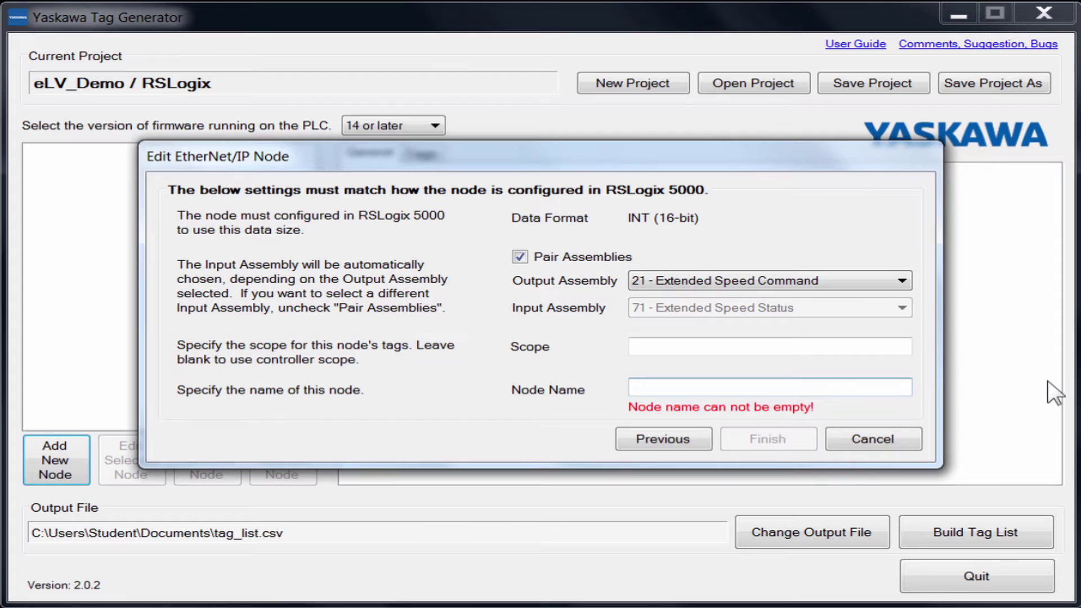
type("A1")
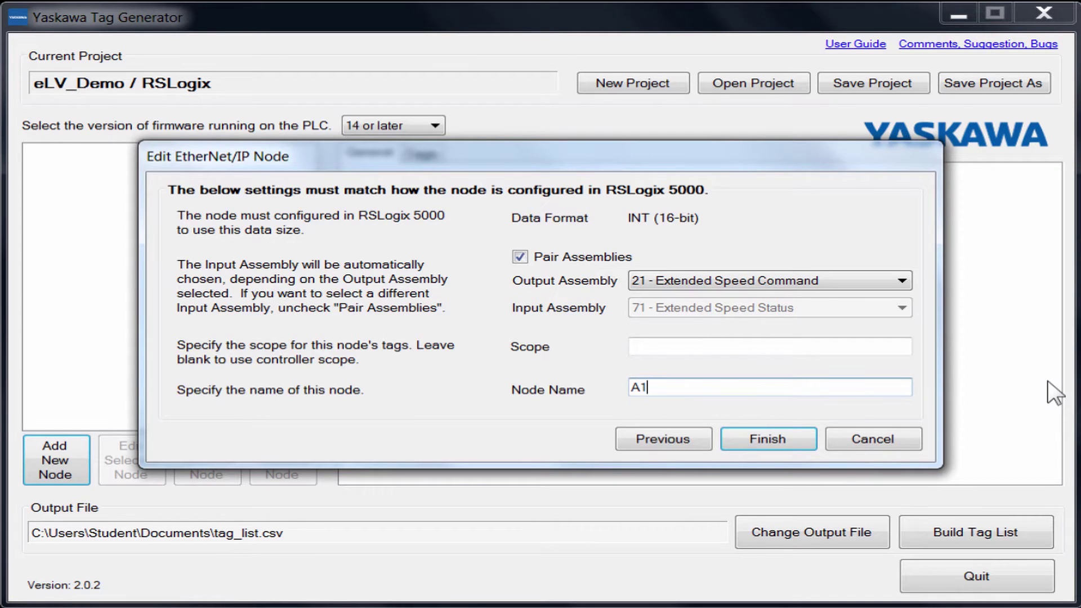
type("000")
left_click(767, 439)
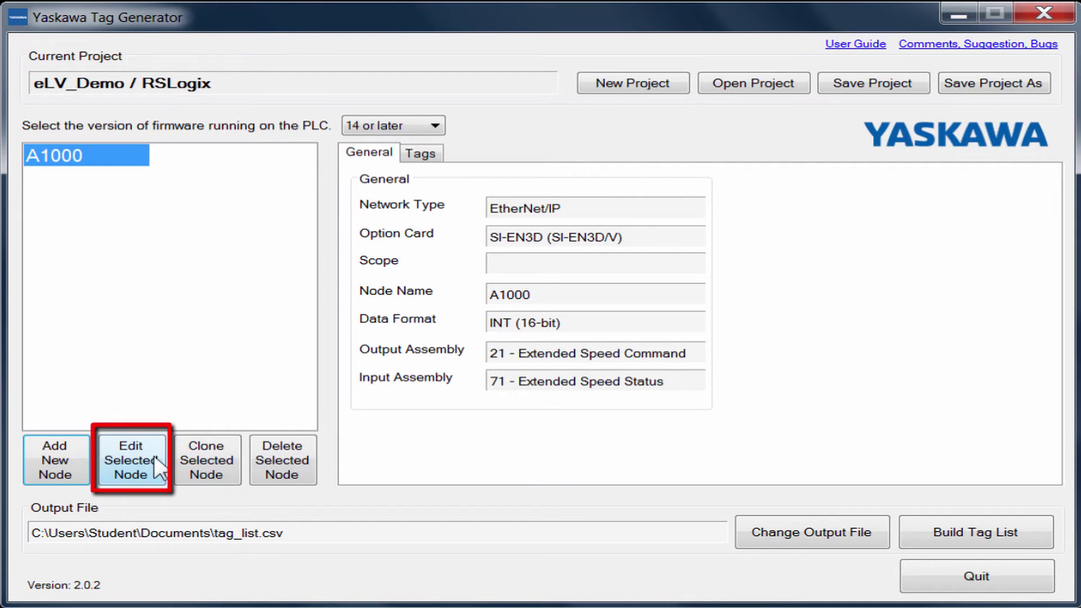
left_click(145, 472)
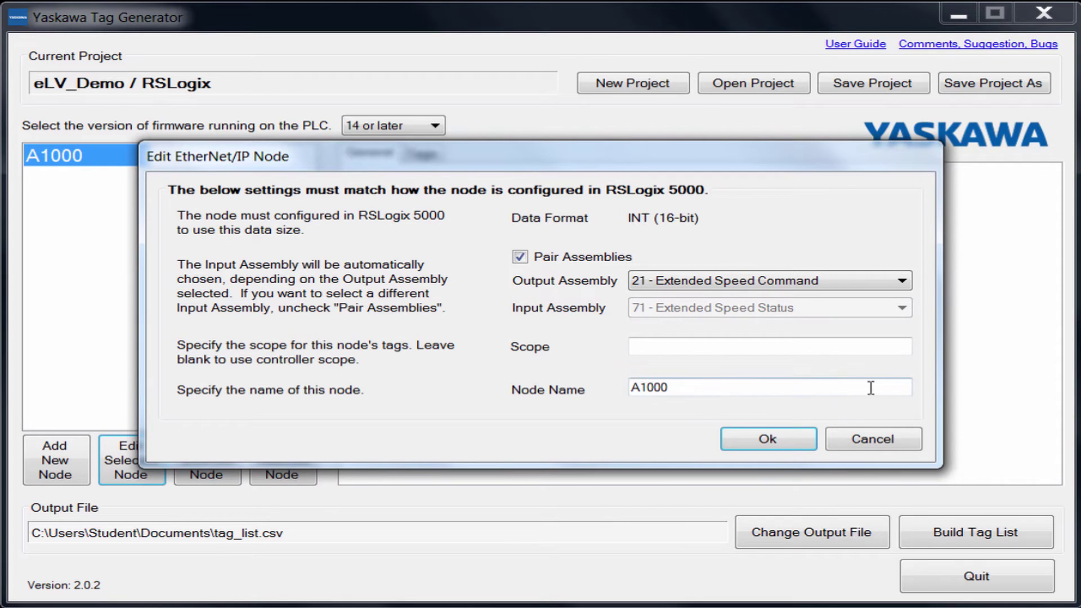
left_click(895, 438)
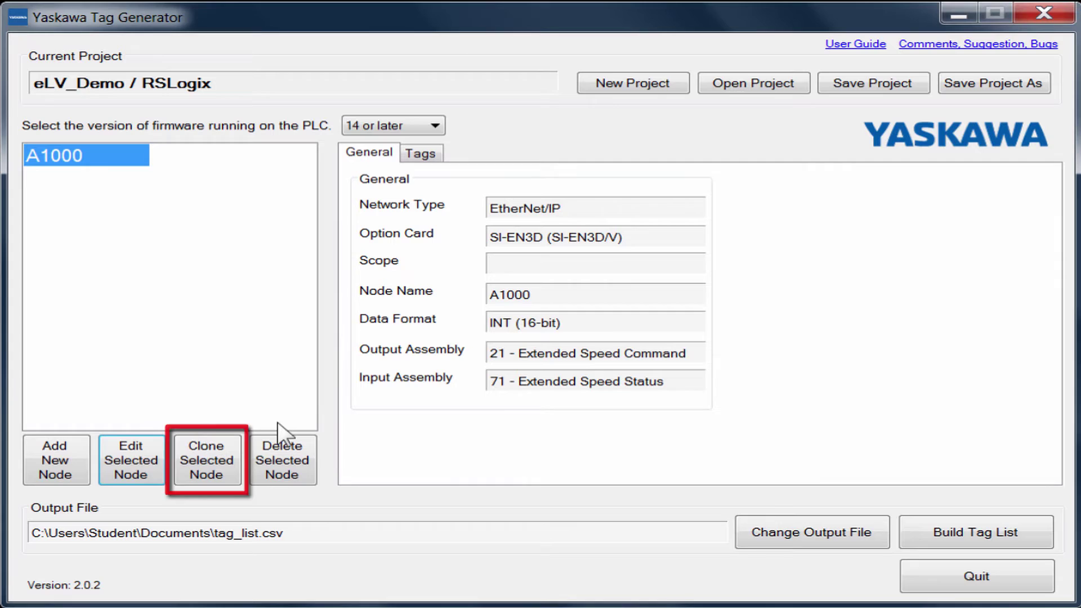
left_click(224, 480)
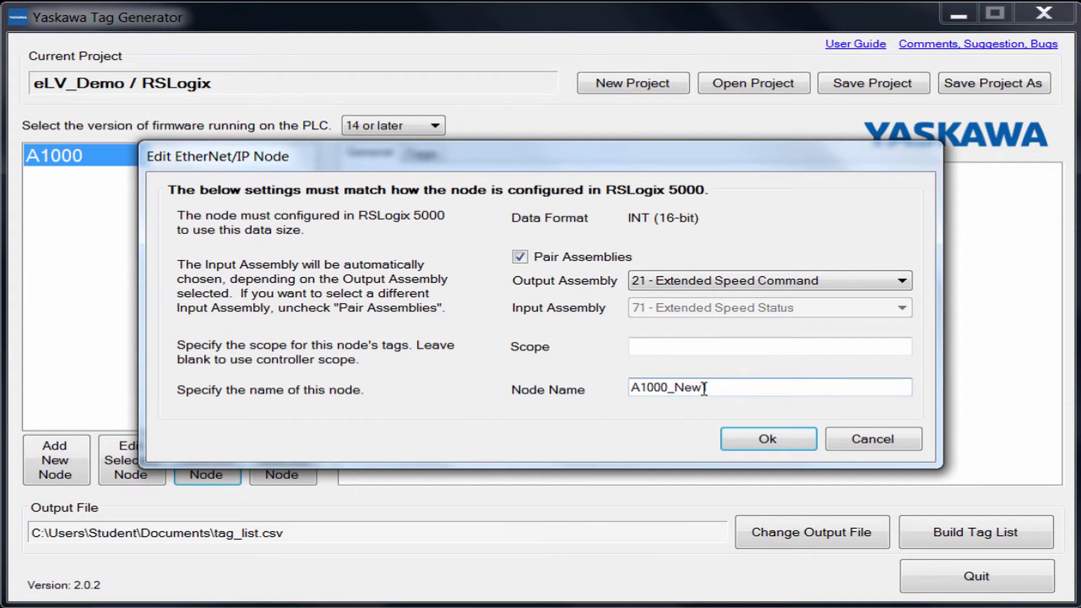
left_click_drag(709, 387, 682, 388)
type("2")
left_click(799, 441)
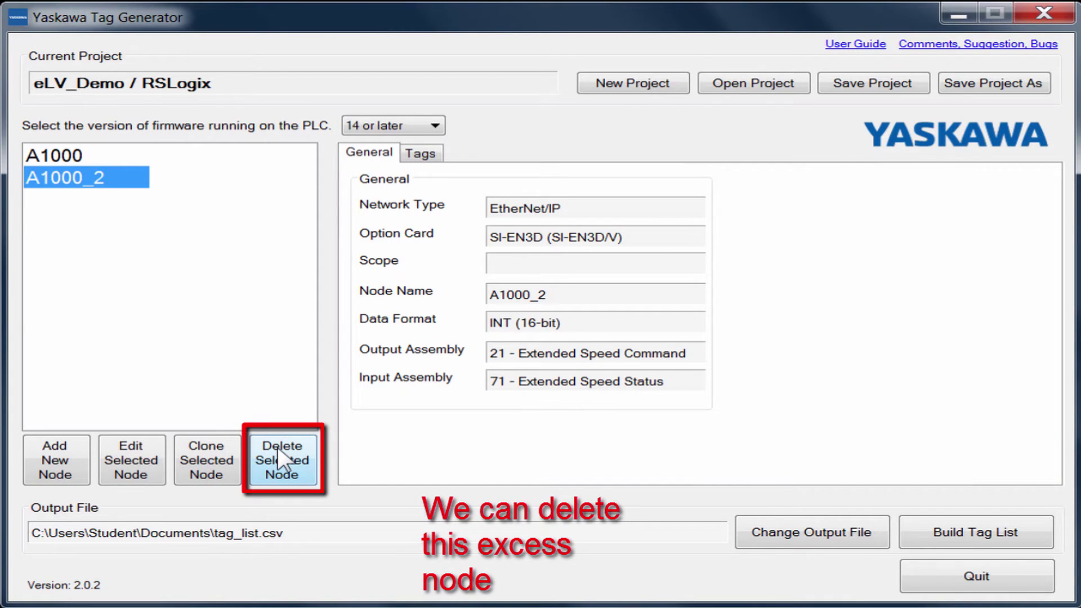
left_click(280, 461)
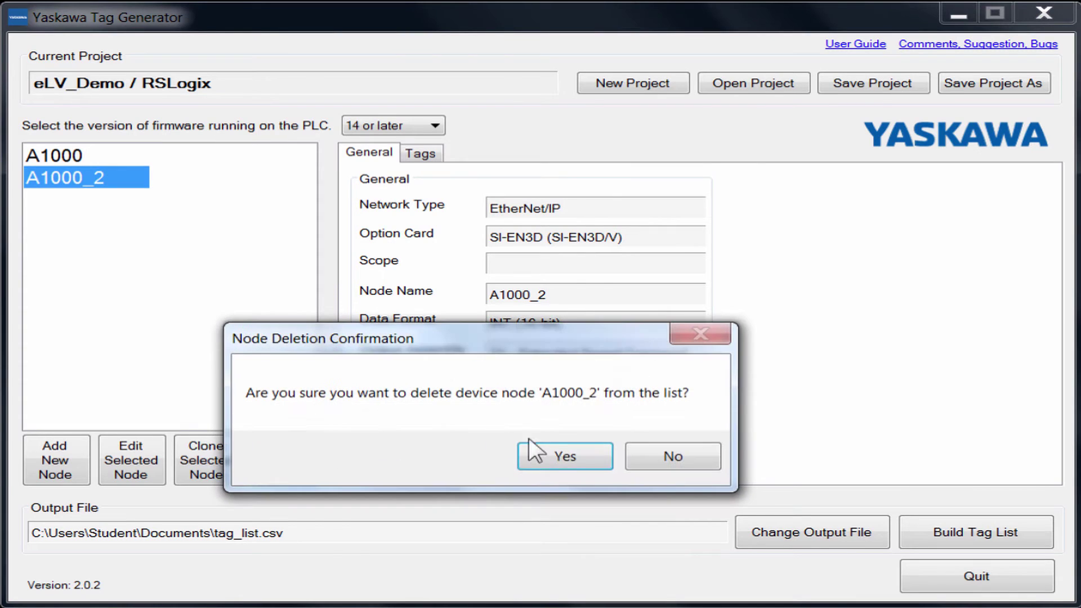
left_click(565, 457)
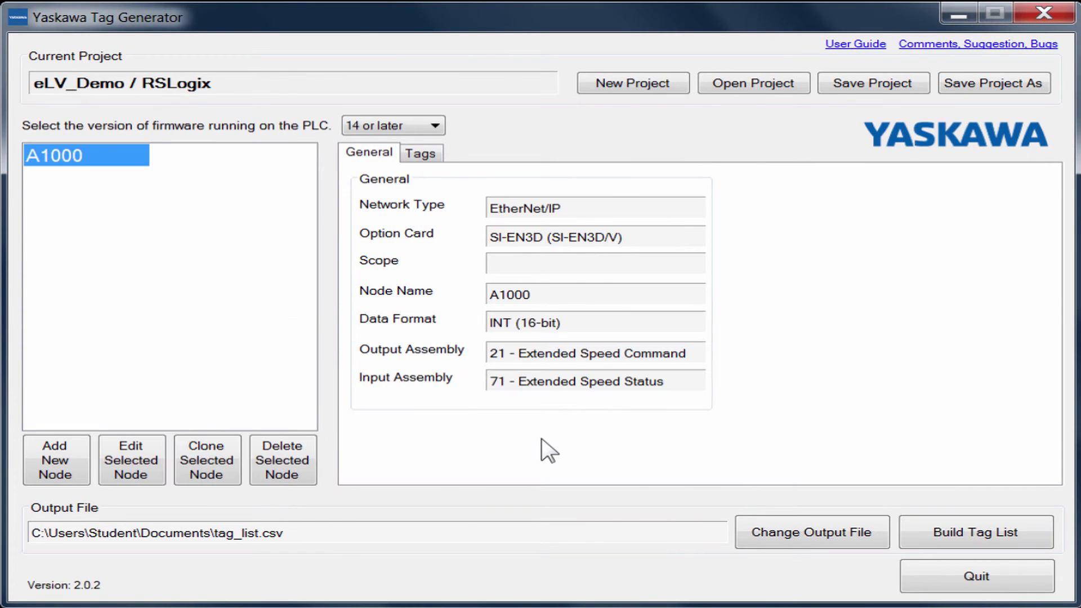
Rename the RunFwd output tag at Data[0].0 to Conveyor_Run
left_click(431, 158)
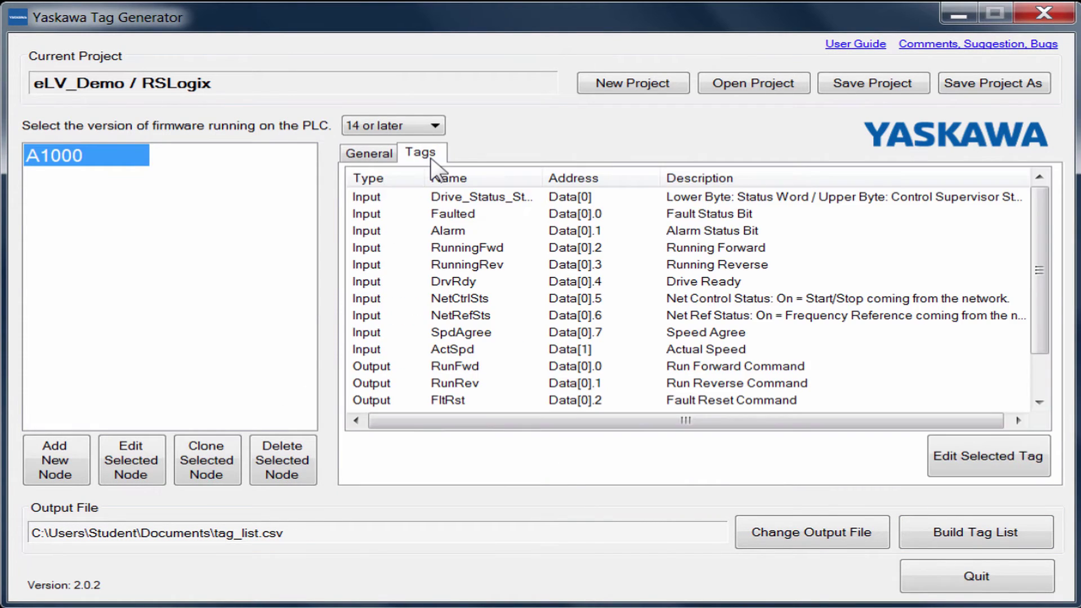
left_click(478, 366)
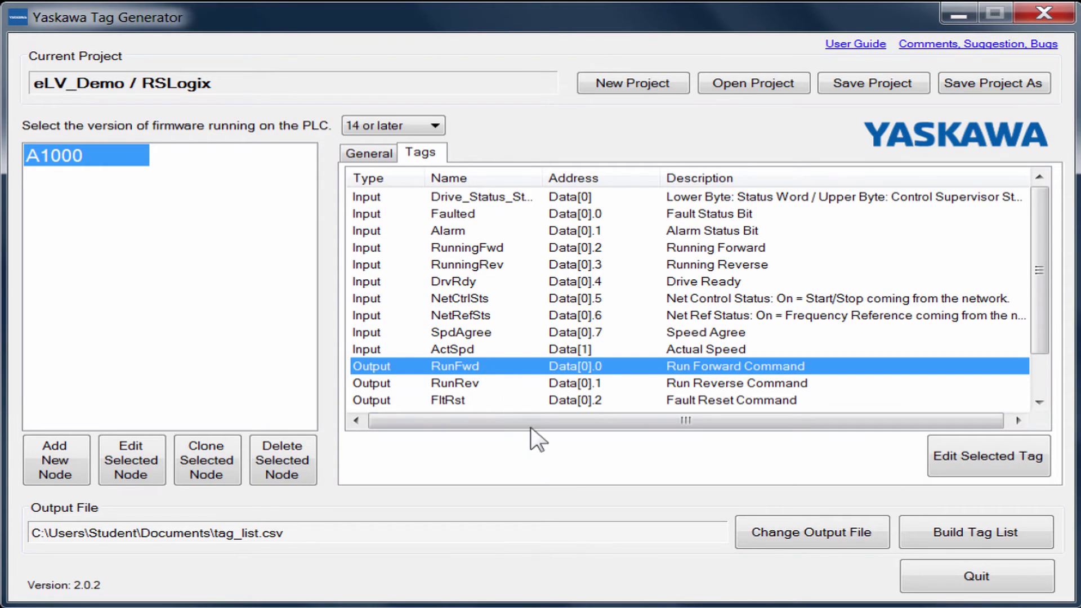
double_click(502, 367)
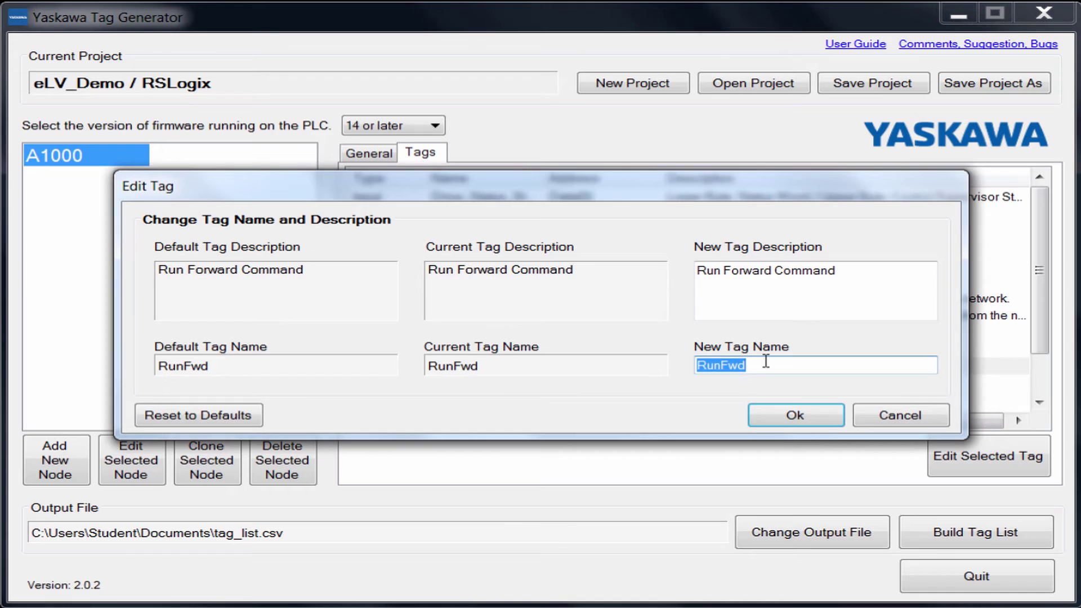
type("Conveyor_Ru")
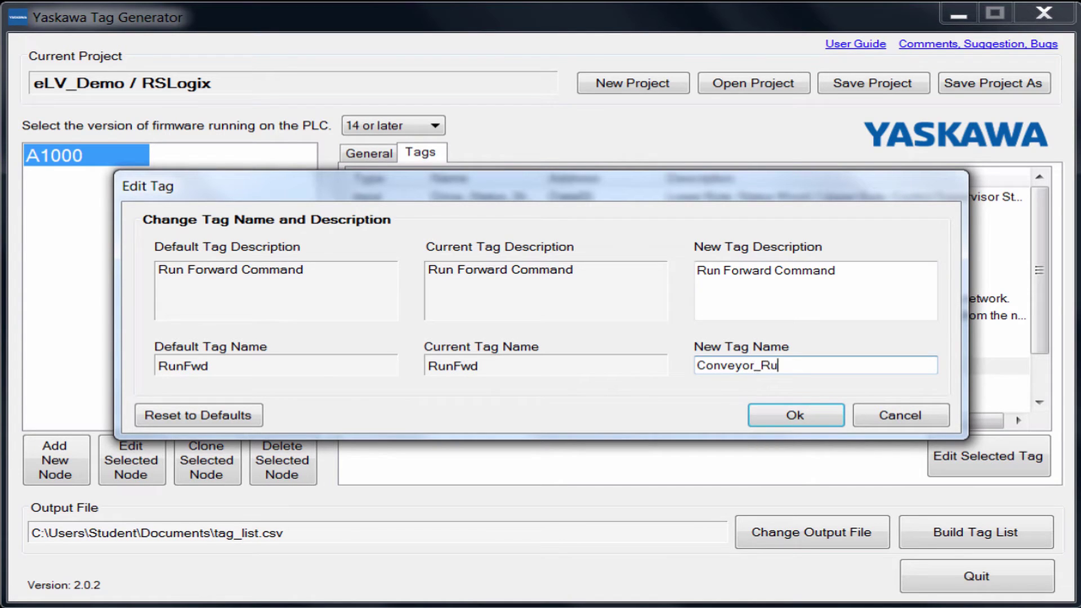
type("n")
left_click(799, 415)
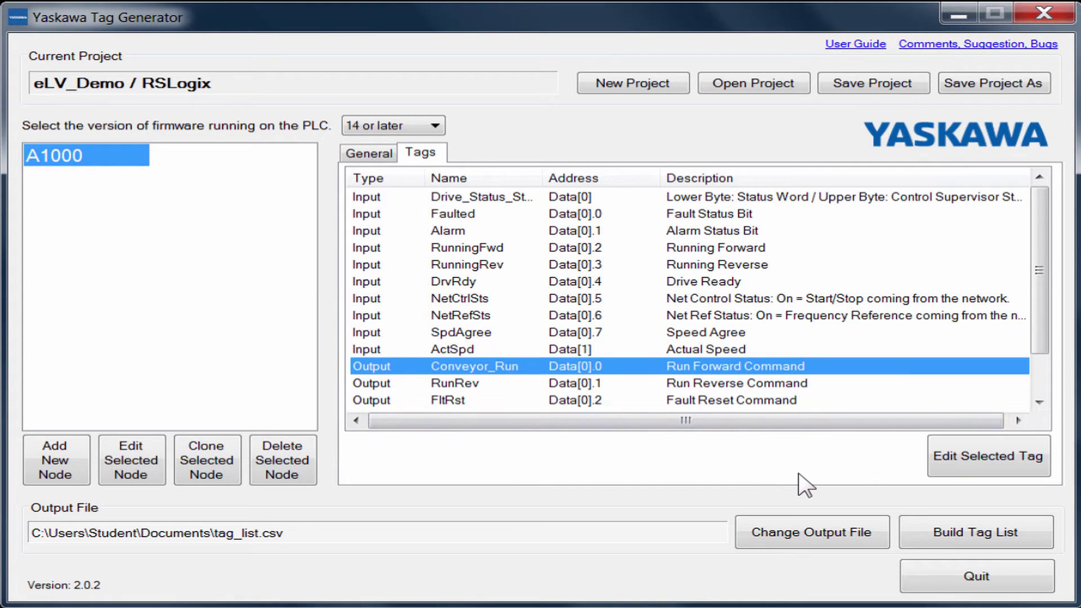
Change the output file to eLV_Demo.csv in the Documents folder
left_click(806, 537)
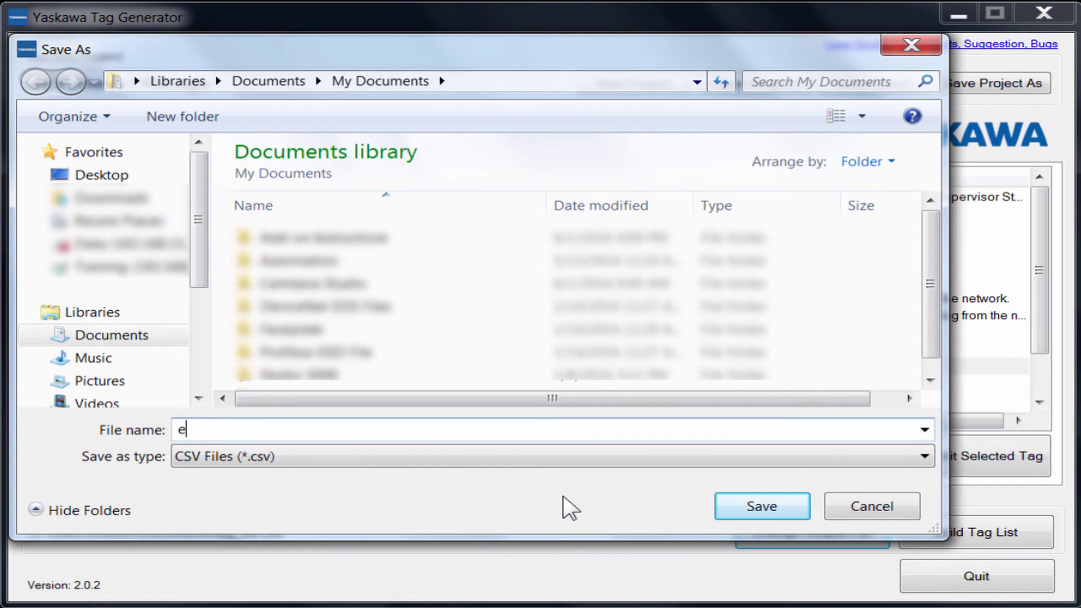
type("eLV_Demo")
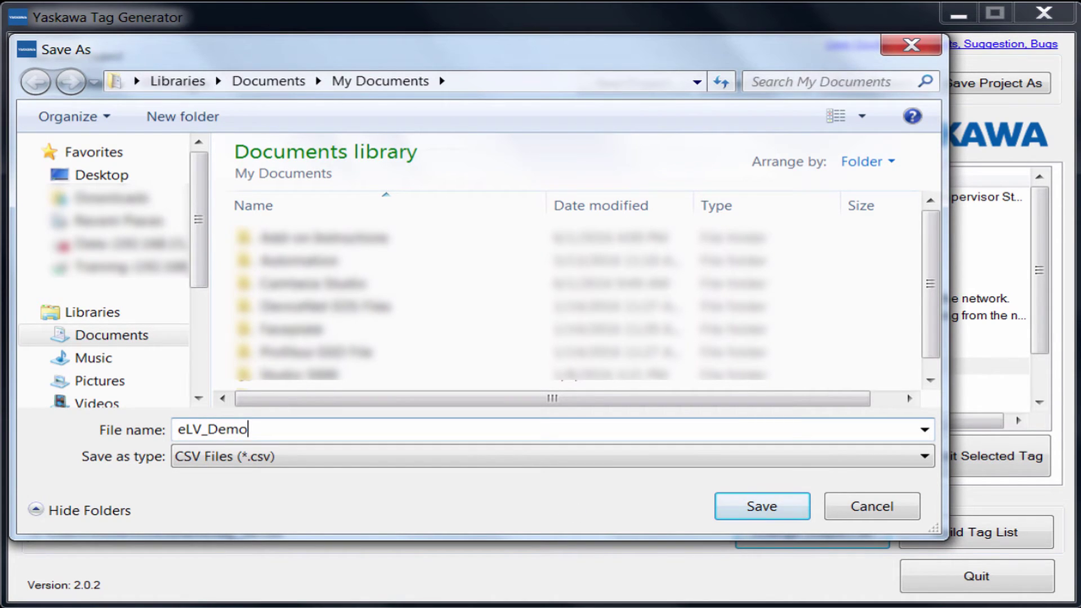
left_click(761, 510)
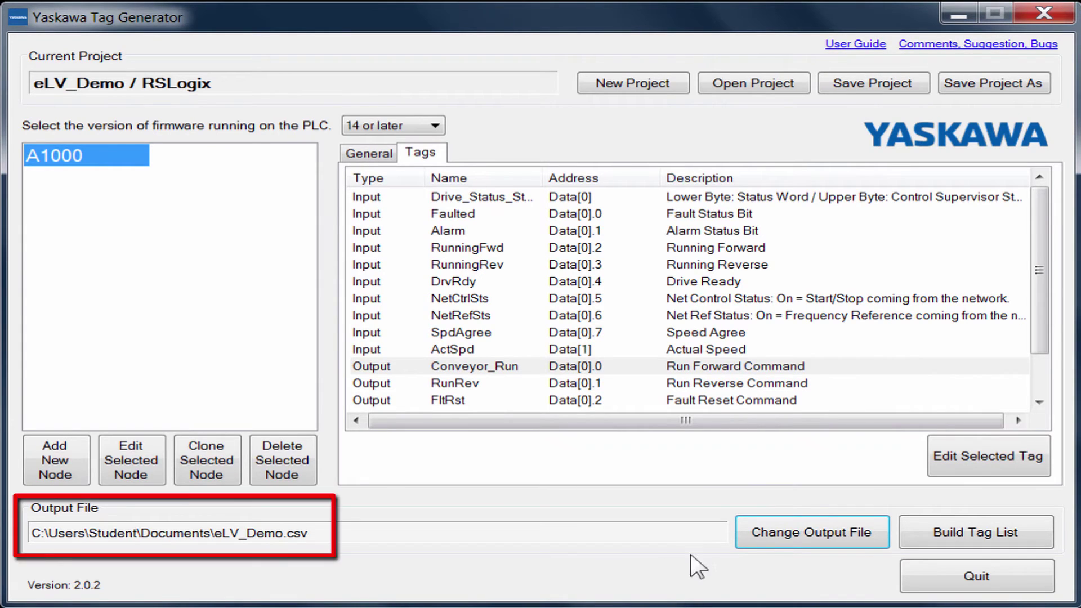
Build the eLV_Demo.csv tag list and quit the Tag Generator
left_click(995, 537)
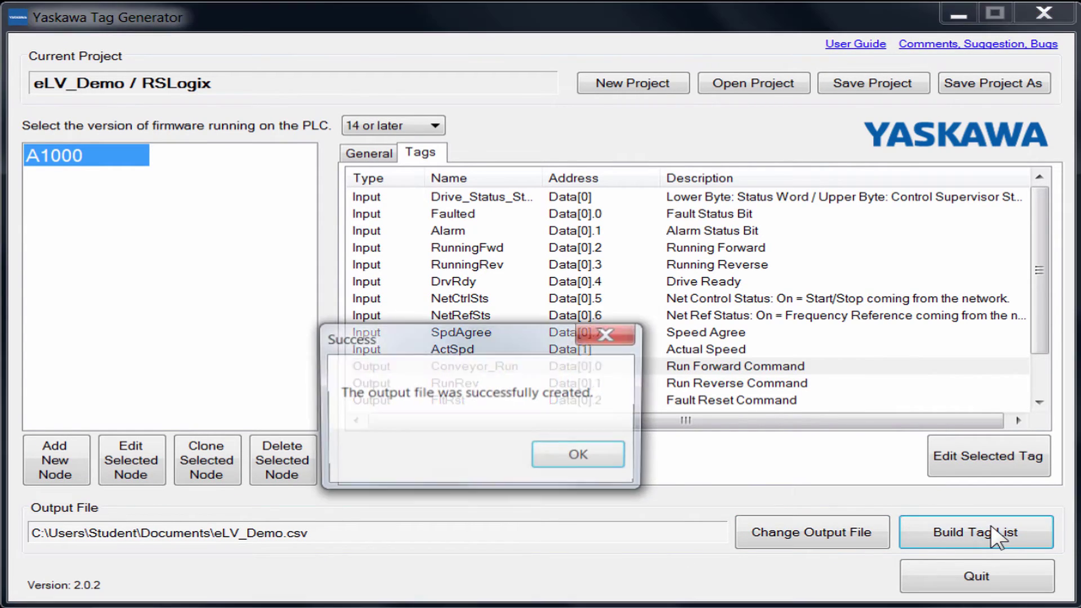
left_click(613, 458)
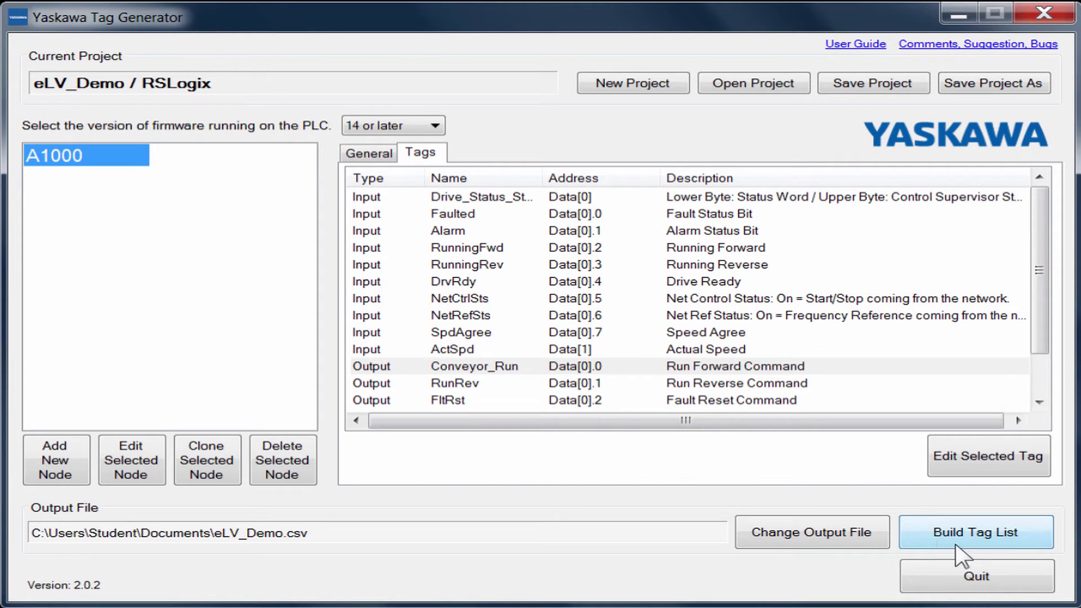
left_click(976, 578)
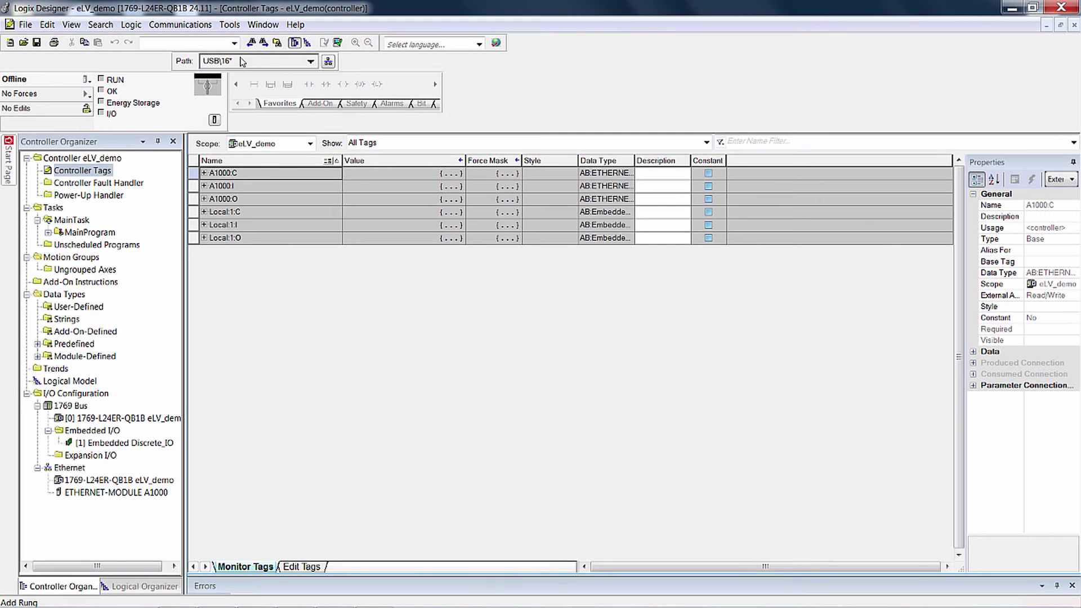
Disconnect Logix Designer from the controller using Communications > Go Offline
left_click(229, 25)
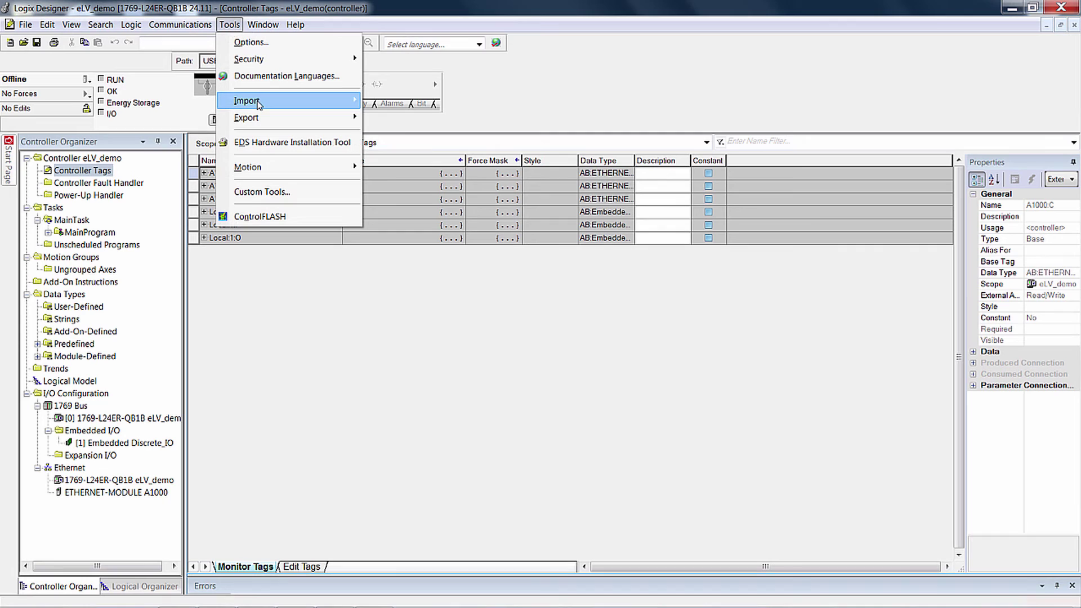
mouse_move(262, 101)
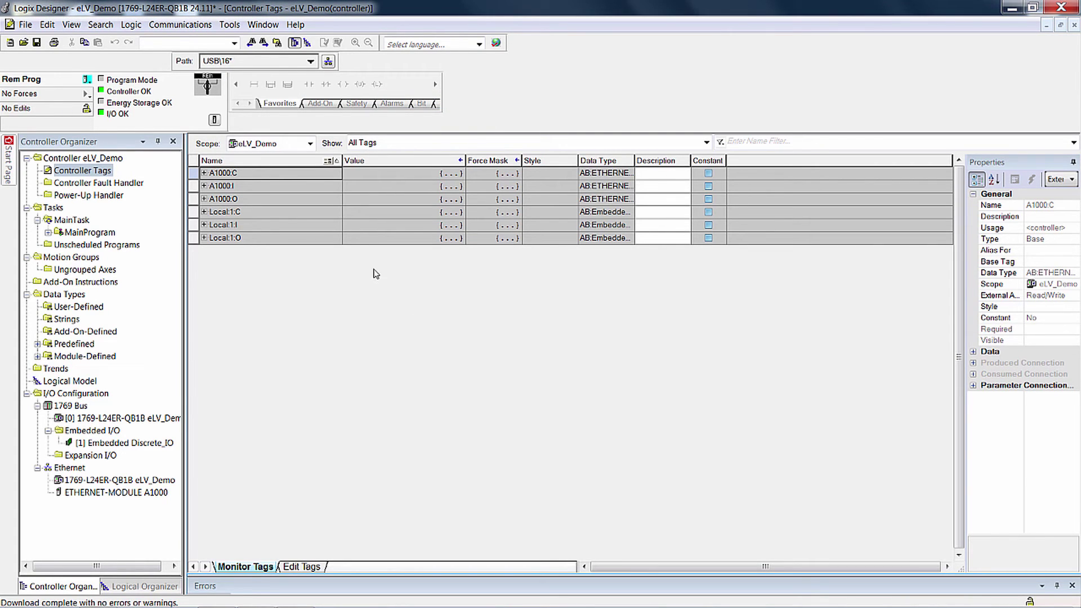
left_click(230, 25)
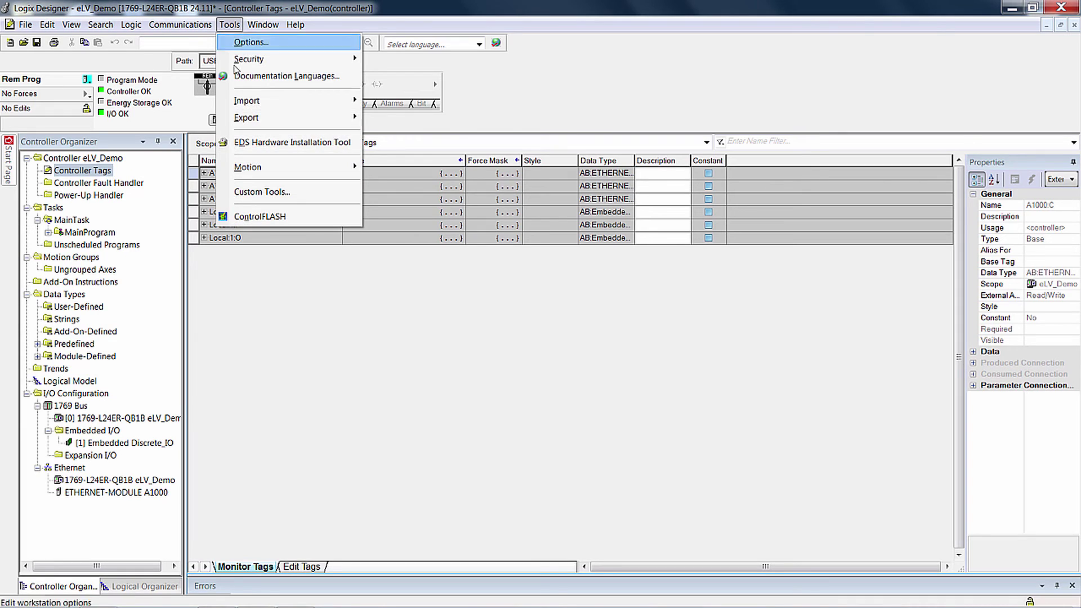
mouse_move(244, 103)
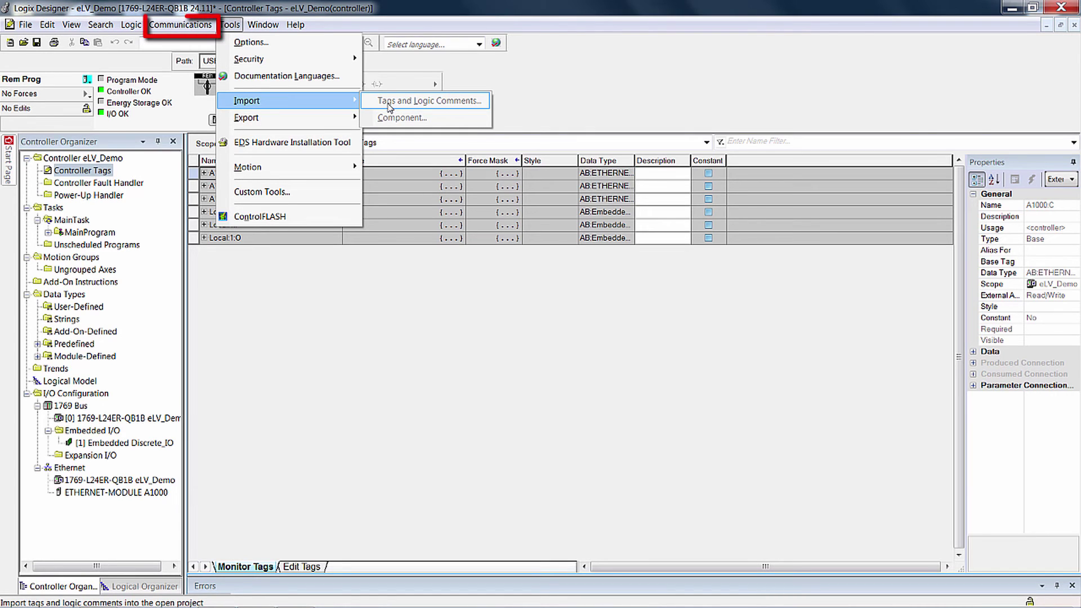
mouse_move(188, 27)
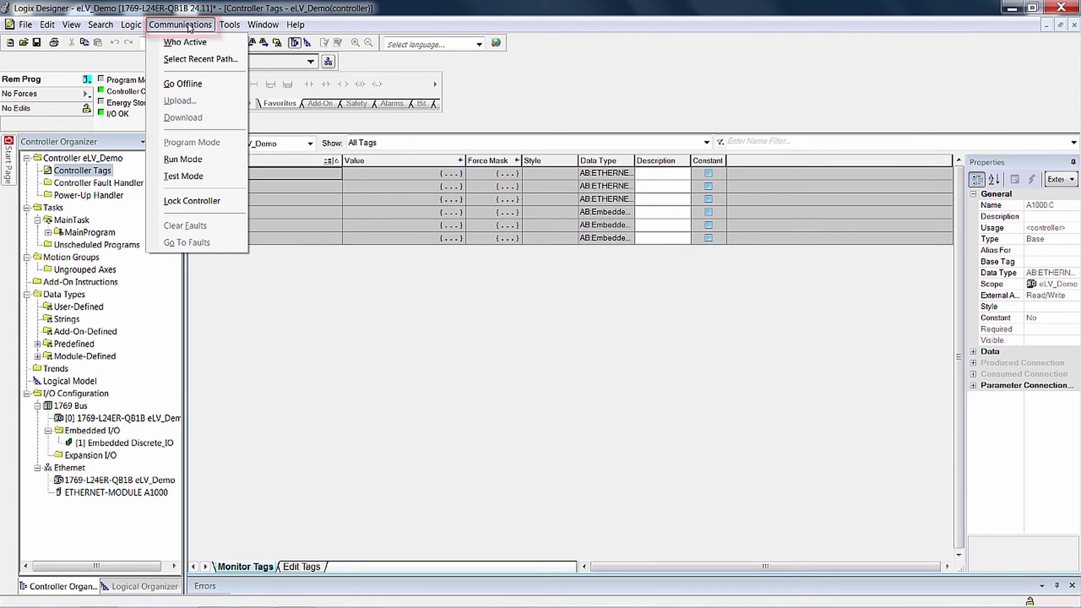
left_click(180, 84)
left_click(229, 25)
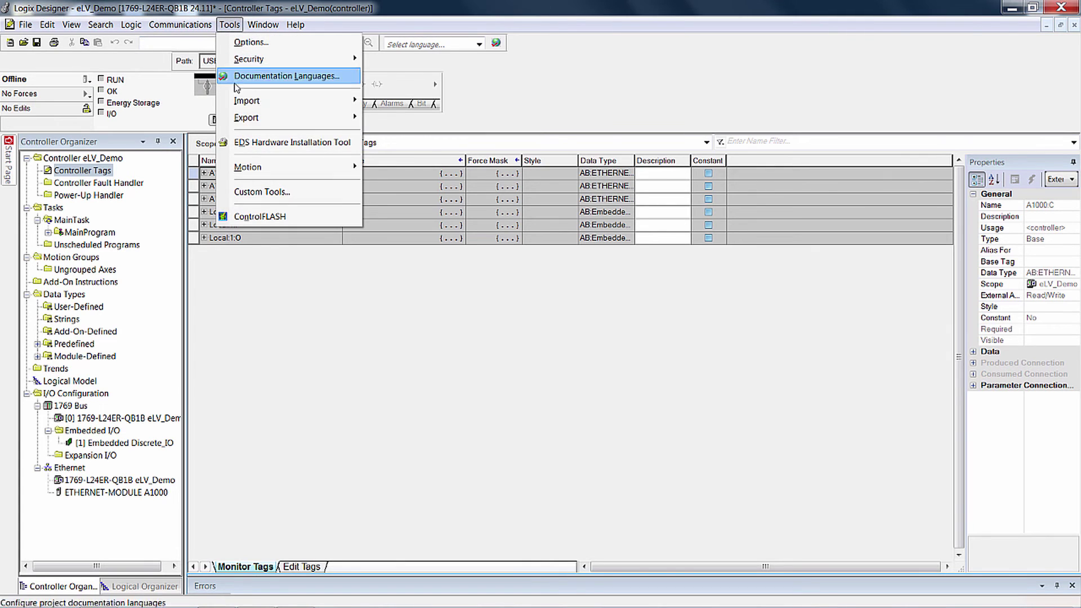
Import tags and logic comments from eLV_demo.csv into the project
left_click(394, 100)
left_click(456, 291)
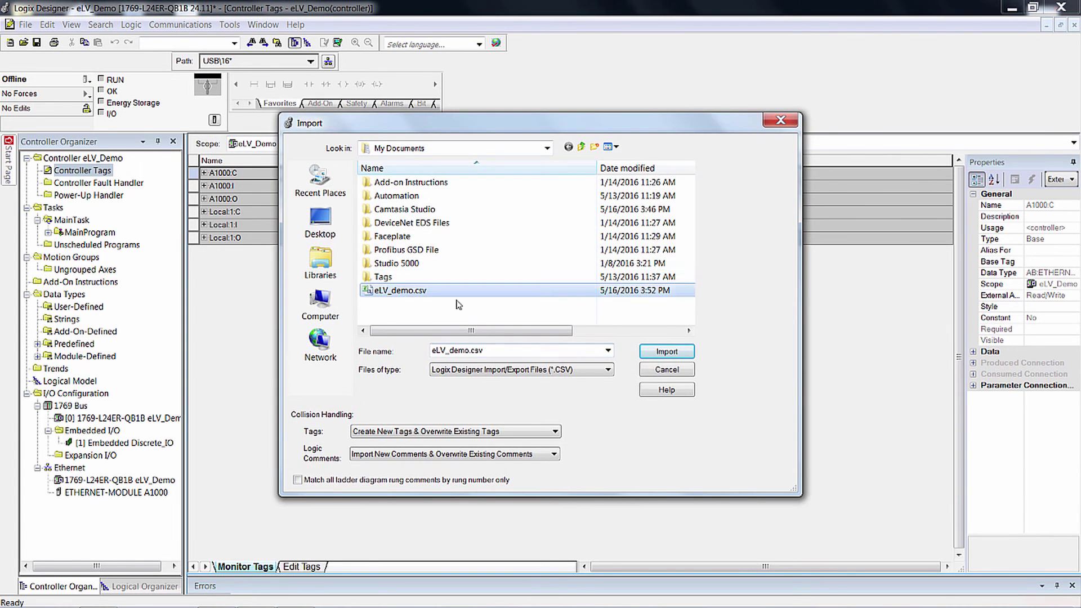
left_click(667, 351)
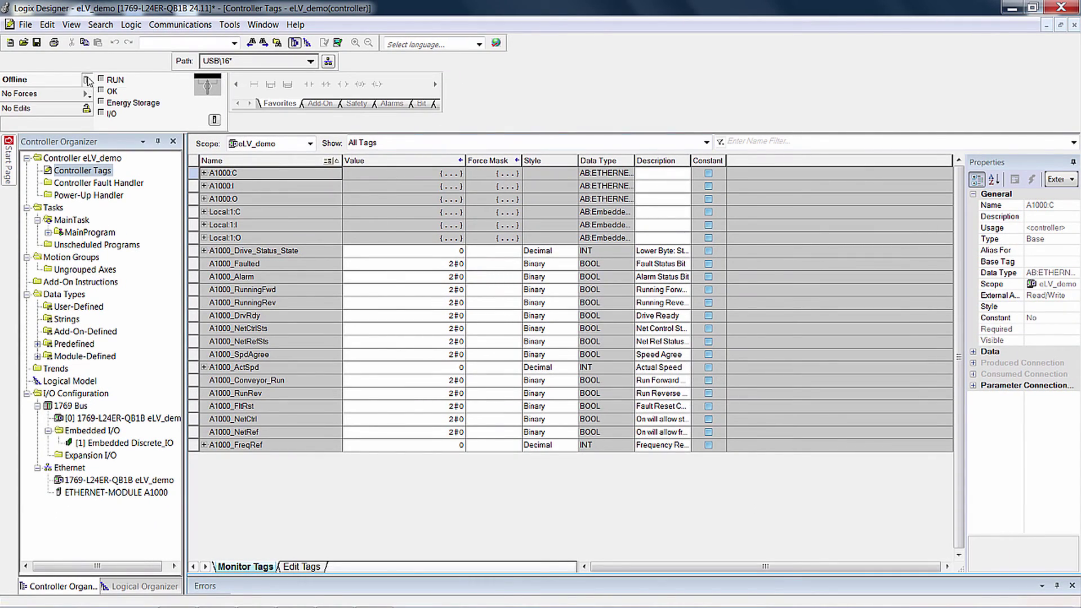
Go online and download the project with the imported A1000 tags to the controller
left_click(86, 79)
left_click(121, 96)
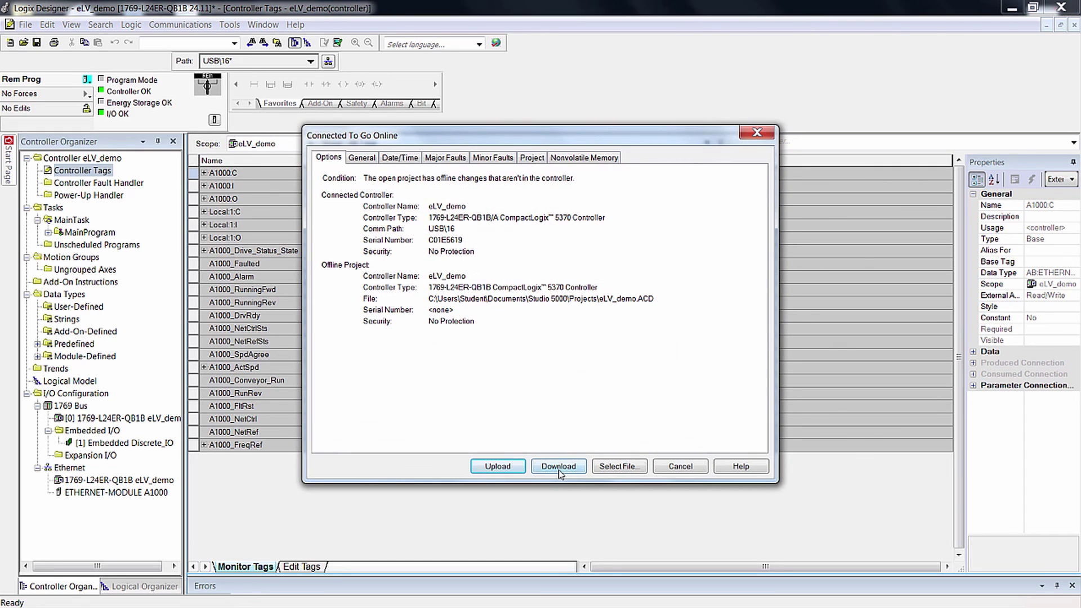
left_click(559, 467)
left_click(488, 448)
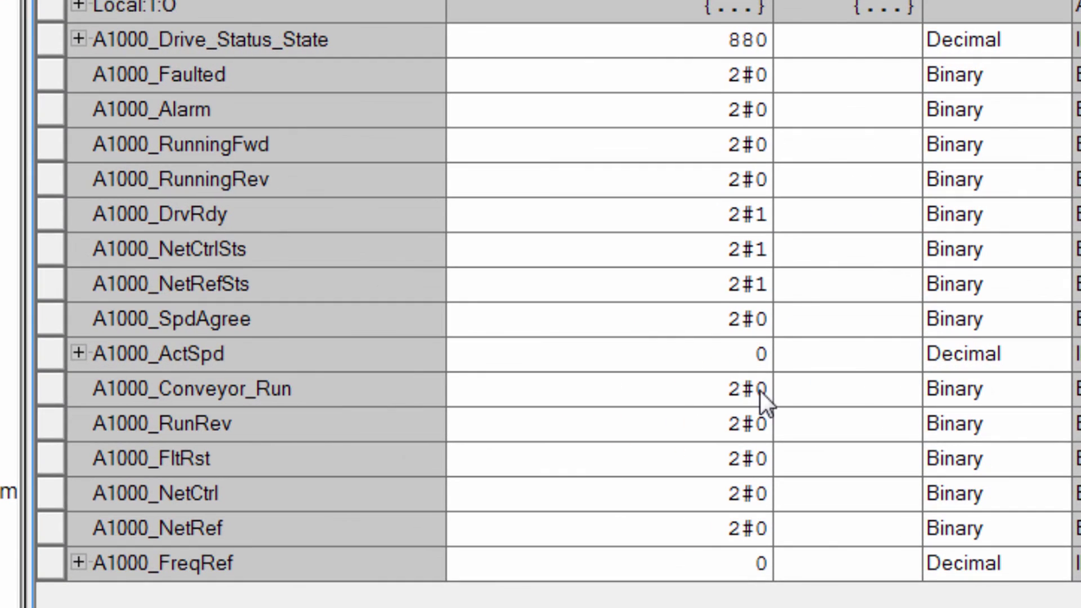
Change A1000_Conveyor_Run from 2#0 to 1 to start the drive
double_click(760, 390)
left_click_drag(758, 390, 686, 417)
type("1")
key("Return")
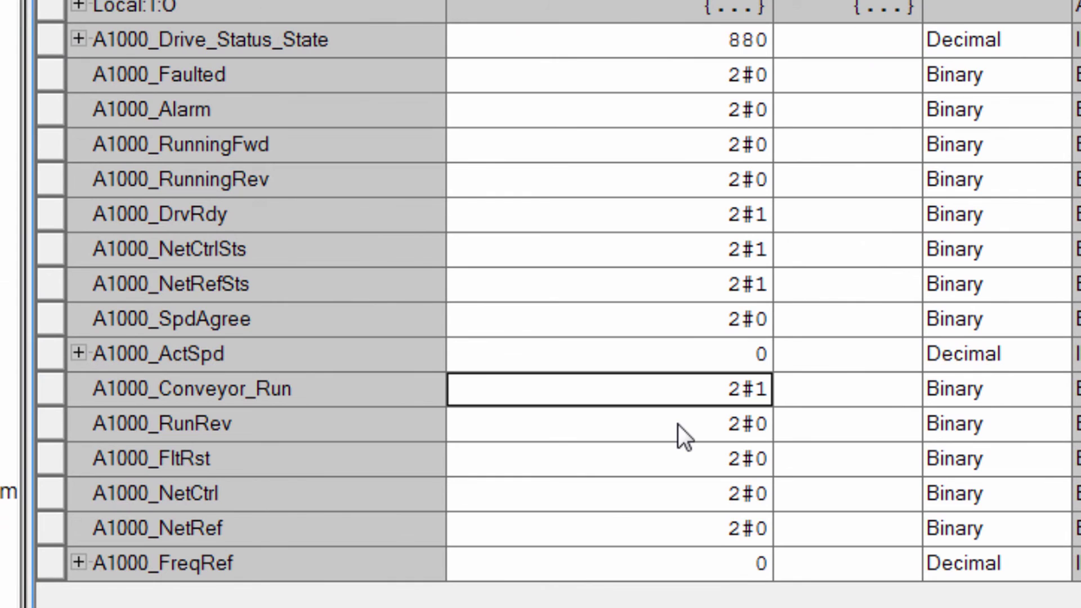
Change the A1000_FreqRef speed reference from 0 to 4500
double_click(757, 566)
left_click_drag(759, 564, 708, 572)
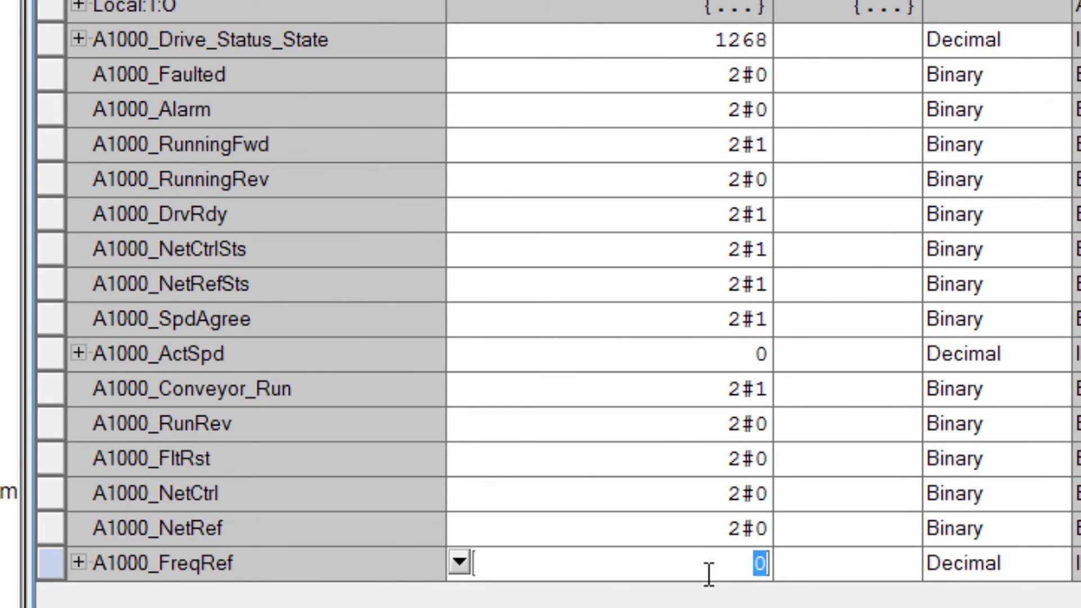
type("4500")
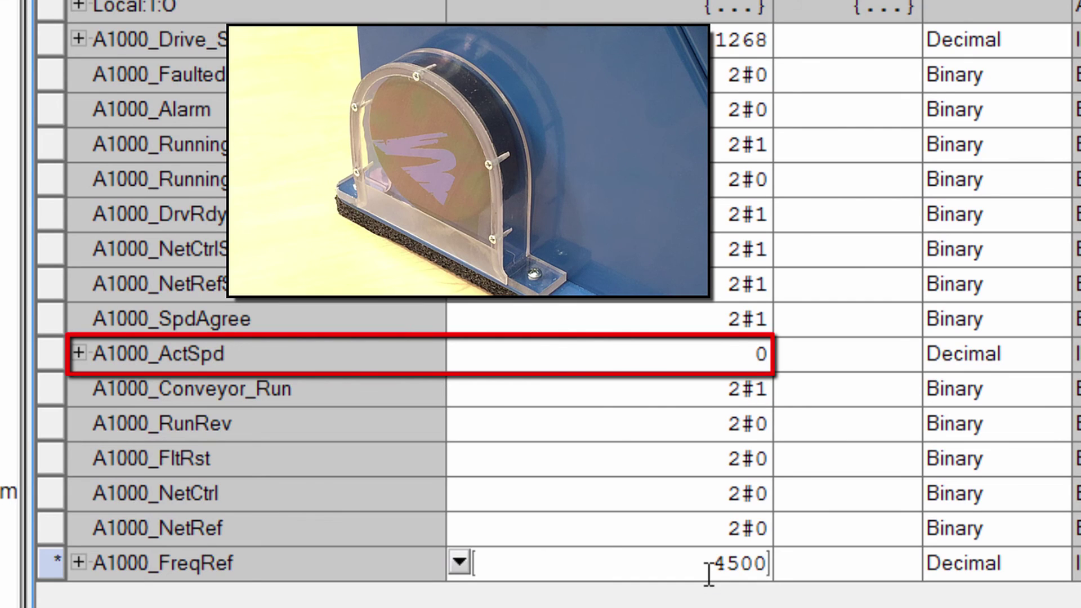
key("Return")
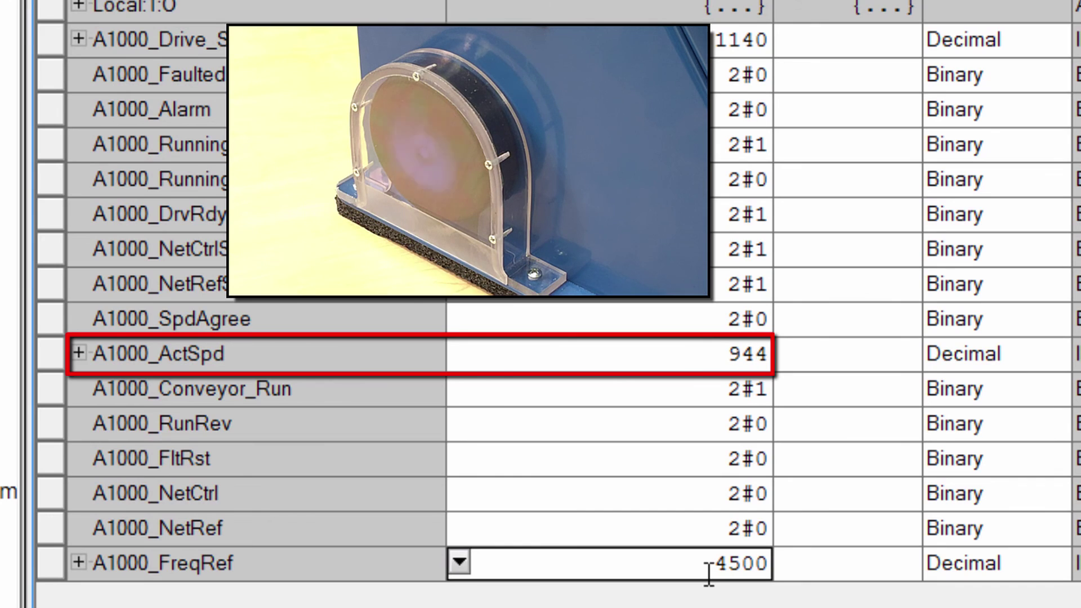